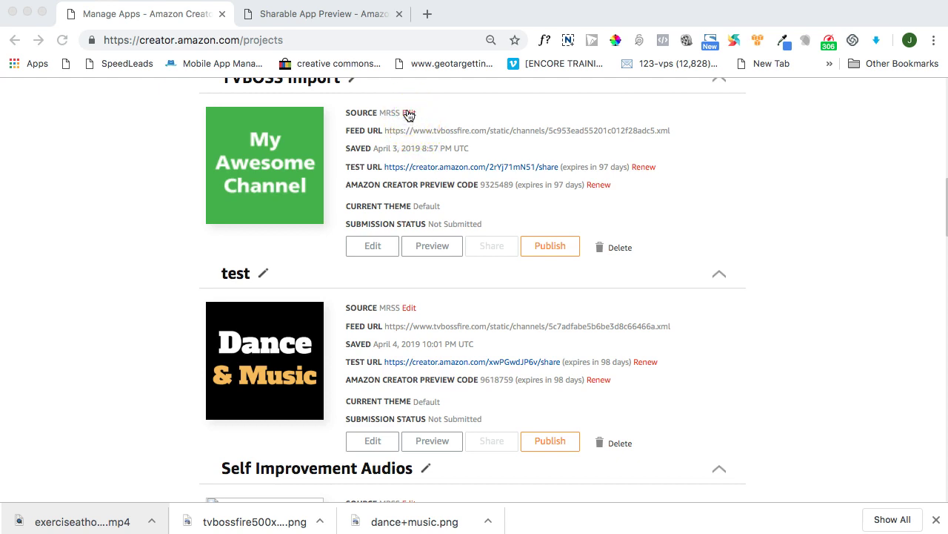
- Open the TVBOSS Import app's Edit MRSS App page and scroll its live preview to Tango Argentine
{"action": "left_click", "coordinate": [409, 115]}
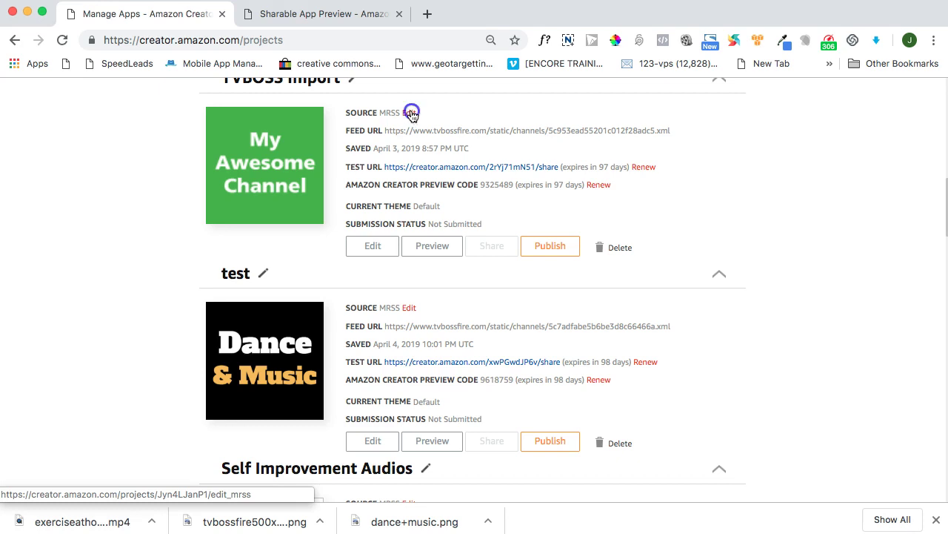
{"action": "left_click", "coordinate": [411, 113]}
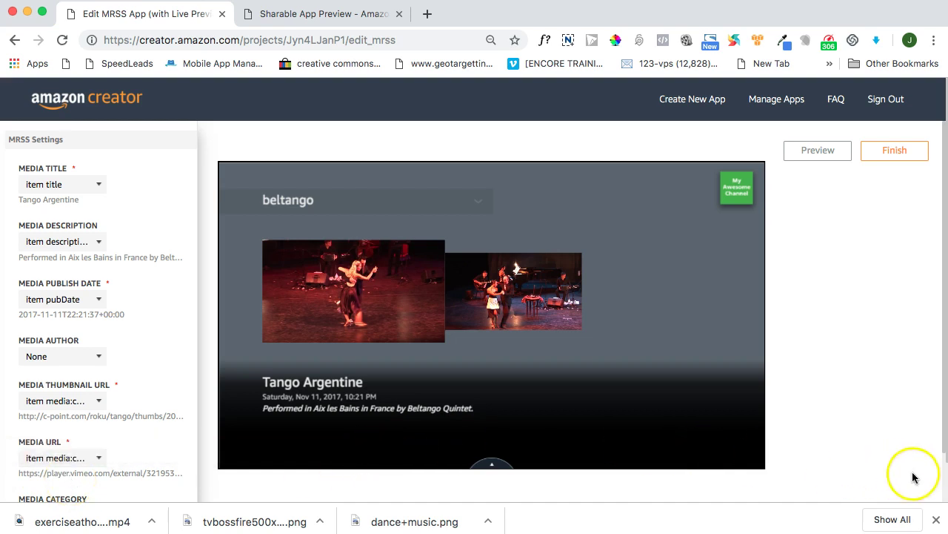
{"action": "left_click_drag", "start_coordinate": [940, 446], "coordinate": [944, 494]}
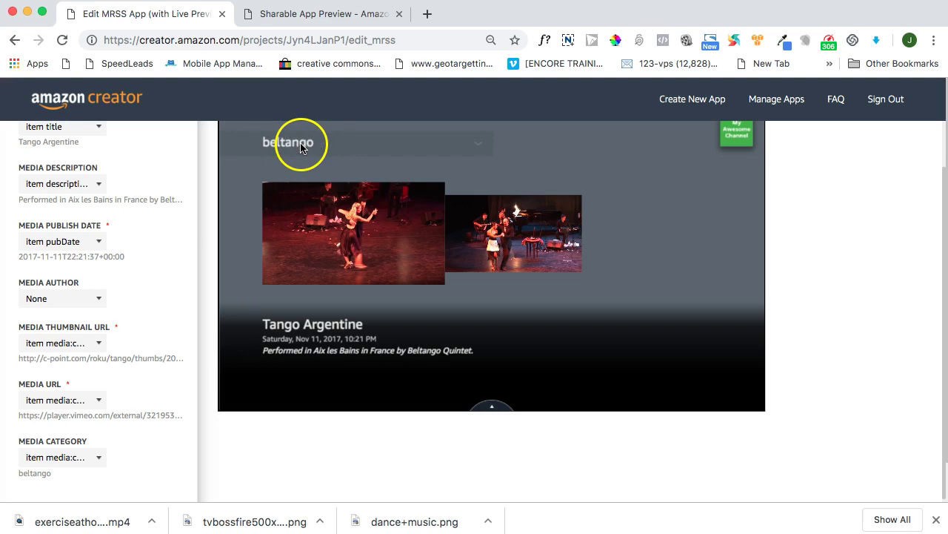
- Load tvbossfire.com in a new browser tab
{"action": "left_click", "coordinate": [427, 14]}
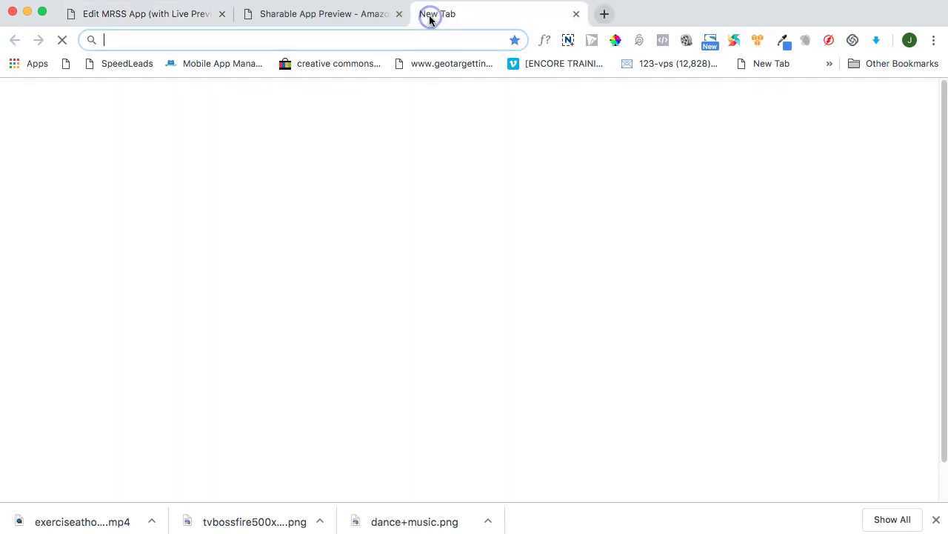
{"action": "left_click", "coordinate": [292, 39]}
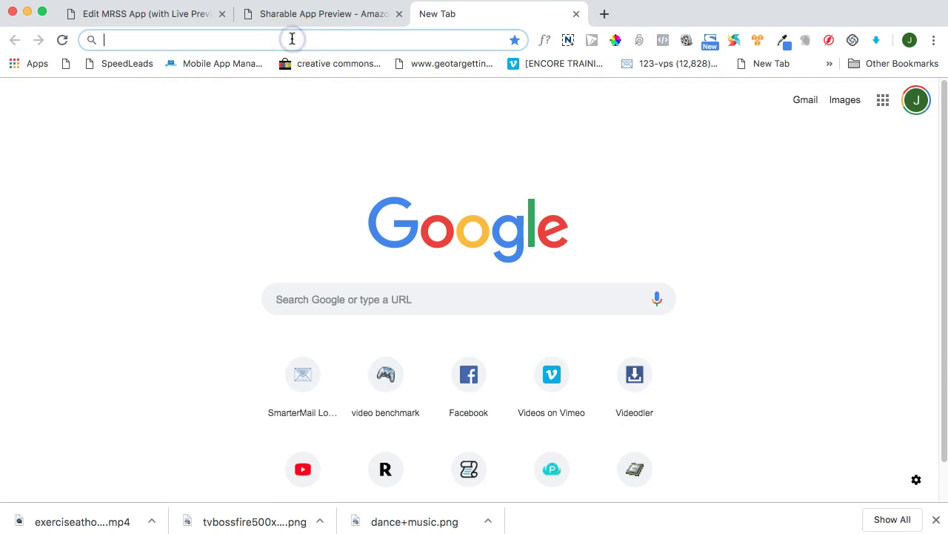
{"action": "type", "text": "tvb"}
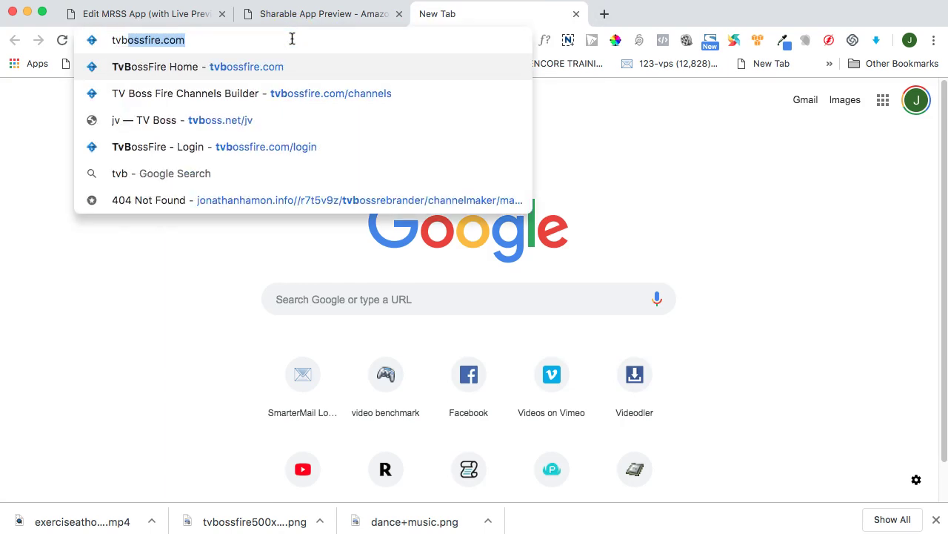
{"action": "key", "text": "Return"}
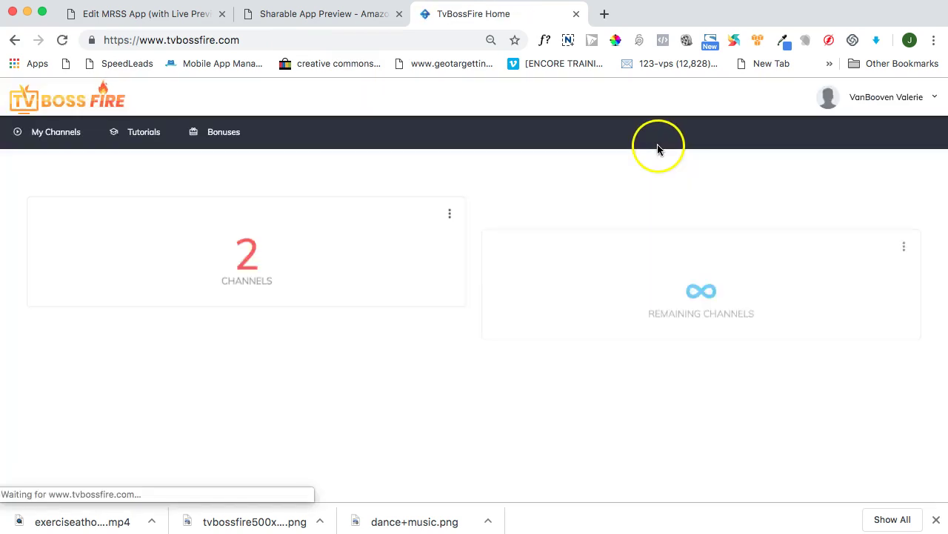
- Log out and sign back in using a different saved administrator login
{"action": "left_click", "coordinate": [936, 98]}
{"action": "left_click", "coordinate": [850, 166]}
{"action": "left_click", "coordinate": [847, 212]}
{"action": "left_click", "coordinate": [864, 211]}
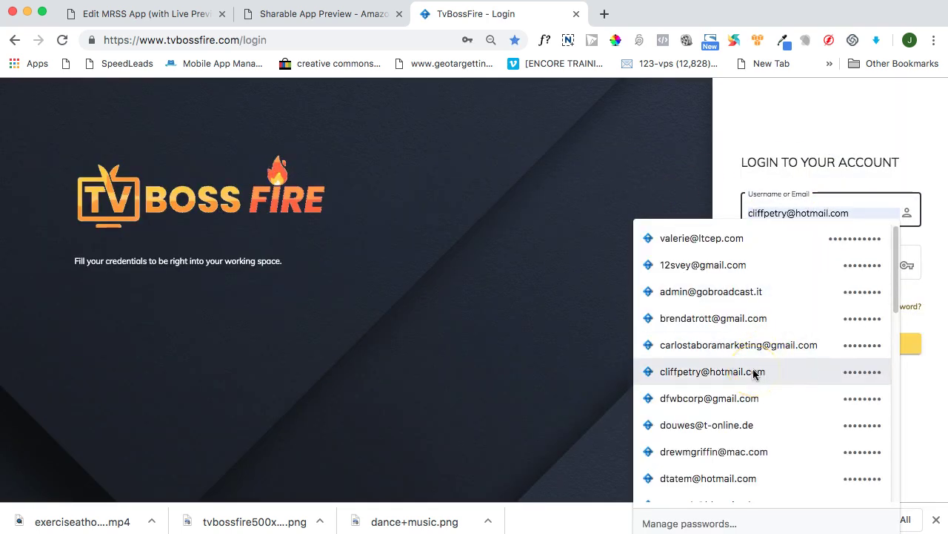
{"action": "key", "text": "BackSpace"}
{"action": "key", "text": "BackSpace"}
{"action": "key", "text": "BackSpace"}
{"action": "key", "text": "BackSpace"}
{"action": "key", "text": "BackSpace"}
{"action": "key", "text": "BackSpace"}
{"action": "key", "text": "BackSpace"}
{"action": "key", "text": "BackSpace"}
{"action": "key", "text": "BackSpace"}
{"action": "key", "text": "BackSpace"}
{"action": "key", "text": "BackSpace"}
{"action": "key", "text": "BackSpace"}
{"action": "key", "text": "BackSpace"}
{"action": "key", "text": "BackSpace"}
{"action": "key", "text": "BackSpace"}
{"action": "key", "text": "BackSpace"}
{"action": "key", "text": "BackSpace"}
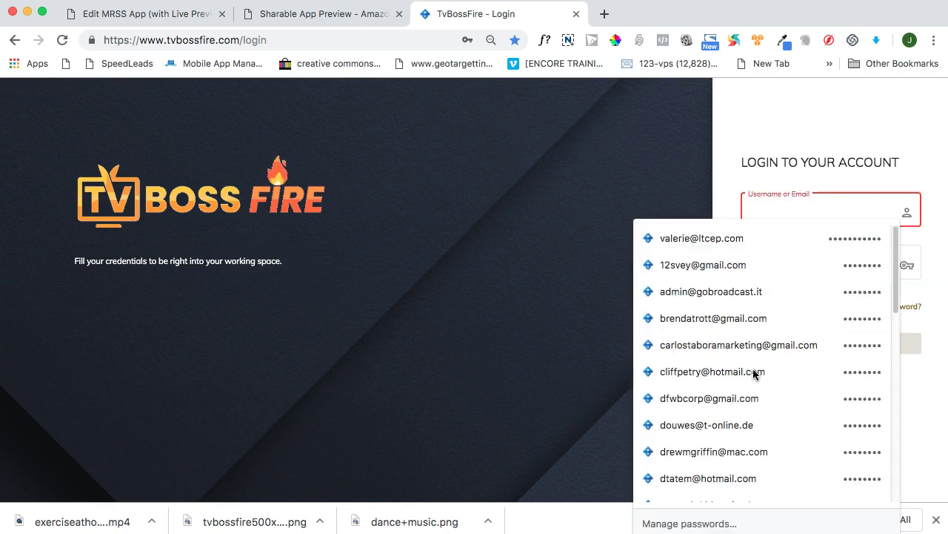
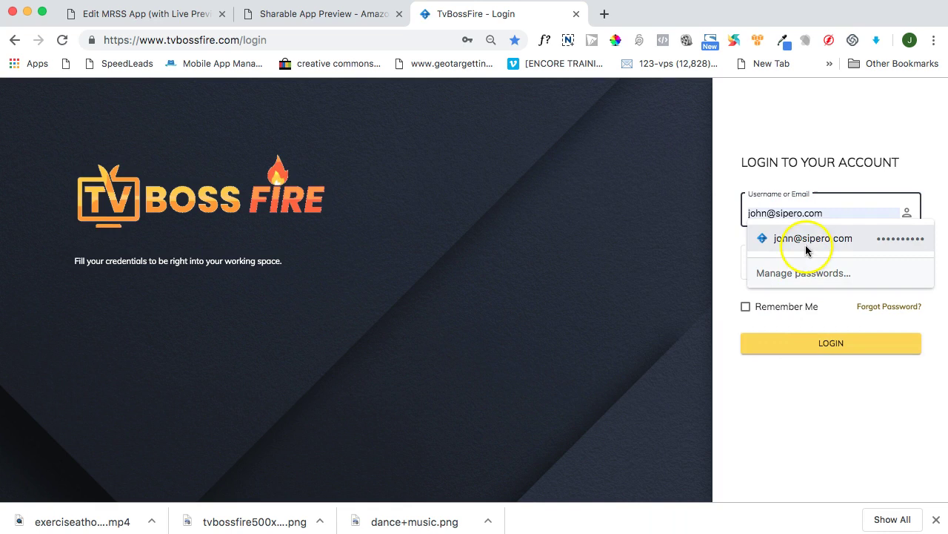
{"action": "left_click", "coordinate": [807, 243]}
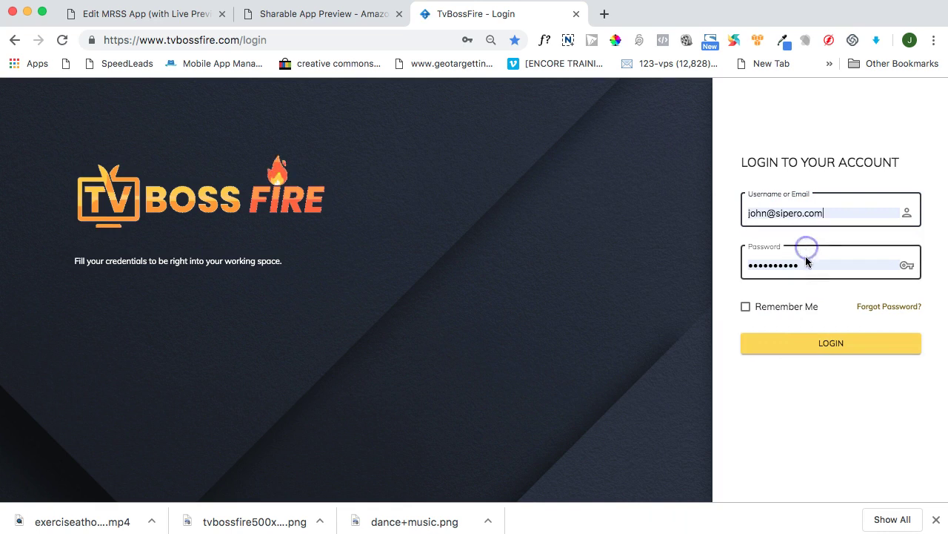
{"action": "left_click", "coordinate": [803, 345]}
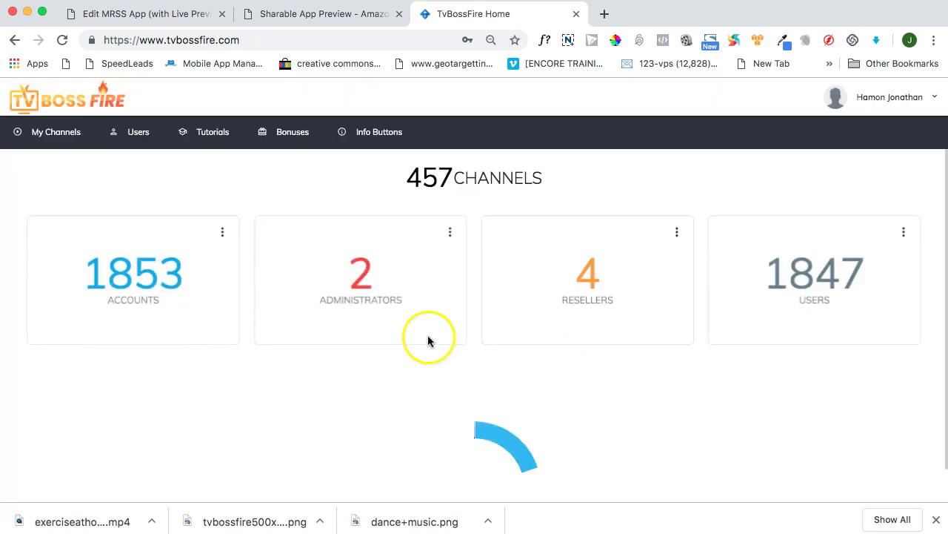
- From My Channels, open the Dance and Music channel card in the editor
{"action": "left_click", "coordinate": [56, 133]}
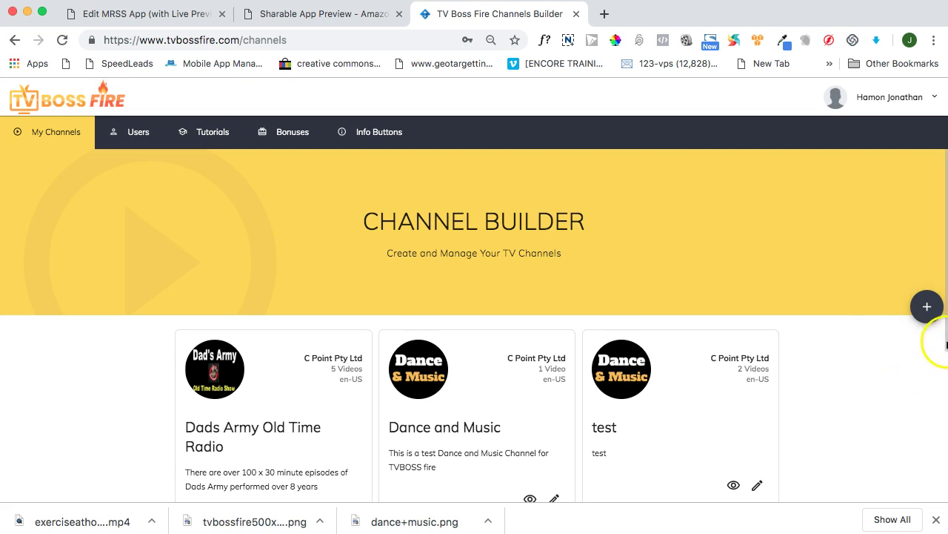
{"action": "left_click_drag", "start_coordinate": [945, 349], "coordinate": [940, 430]}
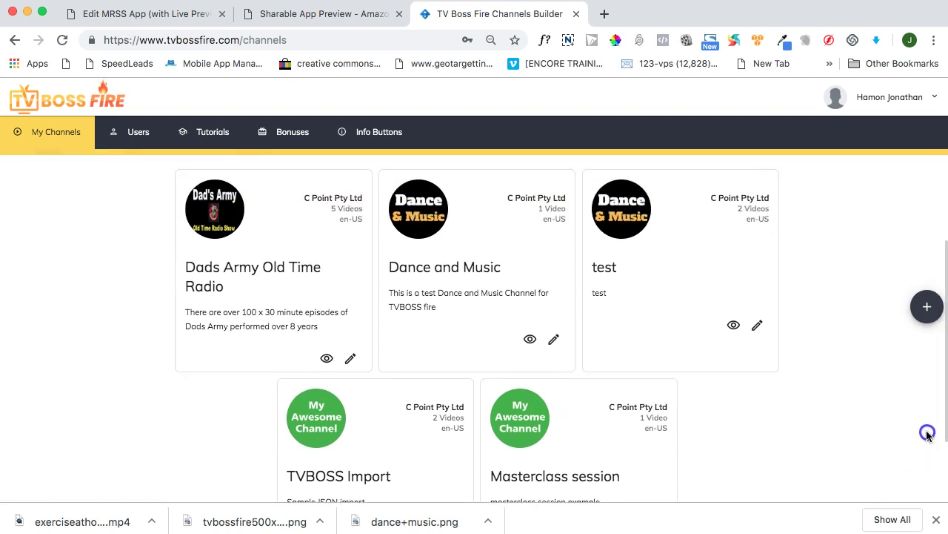
{"action": "left_click", "coordinate": [555, 339]}
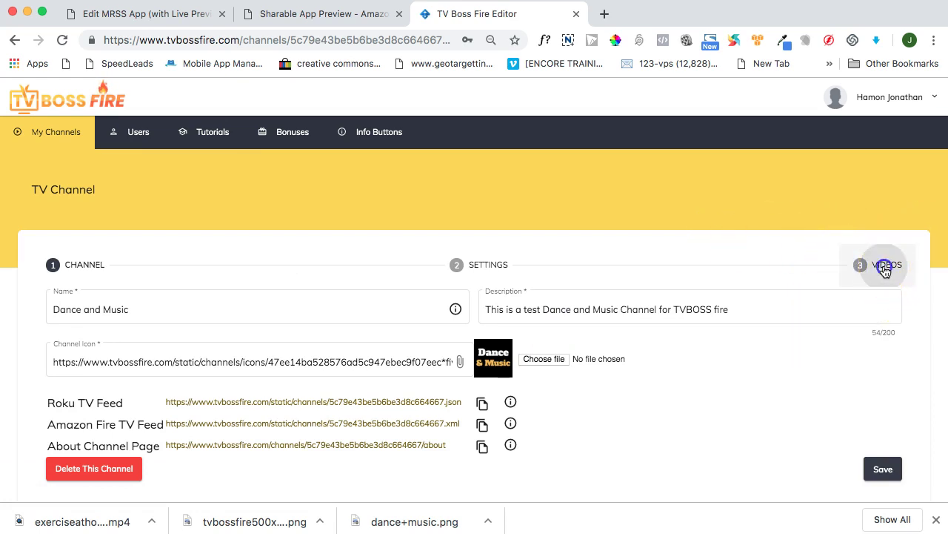
- Inspect the Starry night video's dance, tango and series1 tags, then go back to Amazon Creator
{"action": "left_click", "coordinate": [884, 270]}
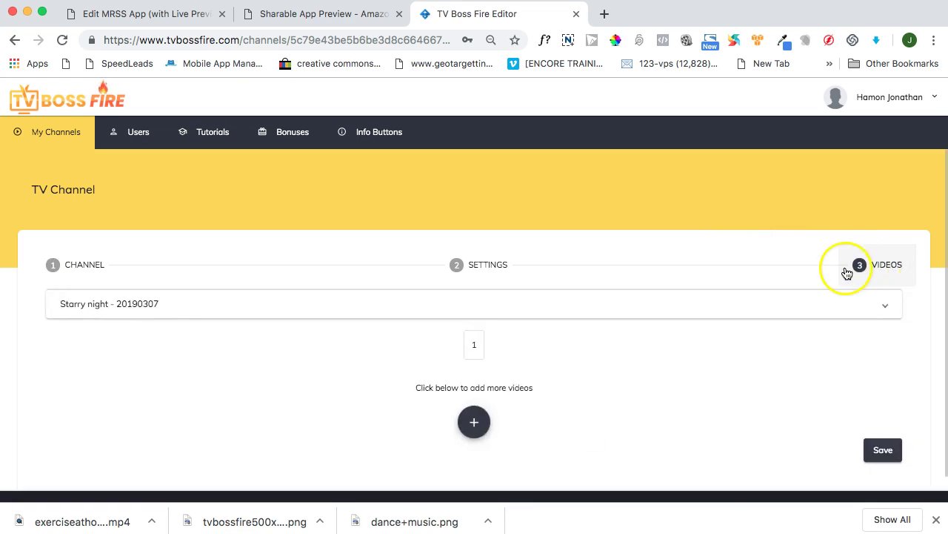
{"action": "left_click", "coordinate": [98, 303]}
{"action": "left_click", "coordinate": [302, 343]}
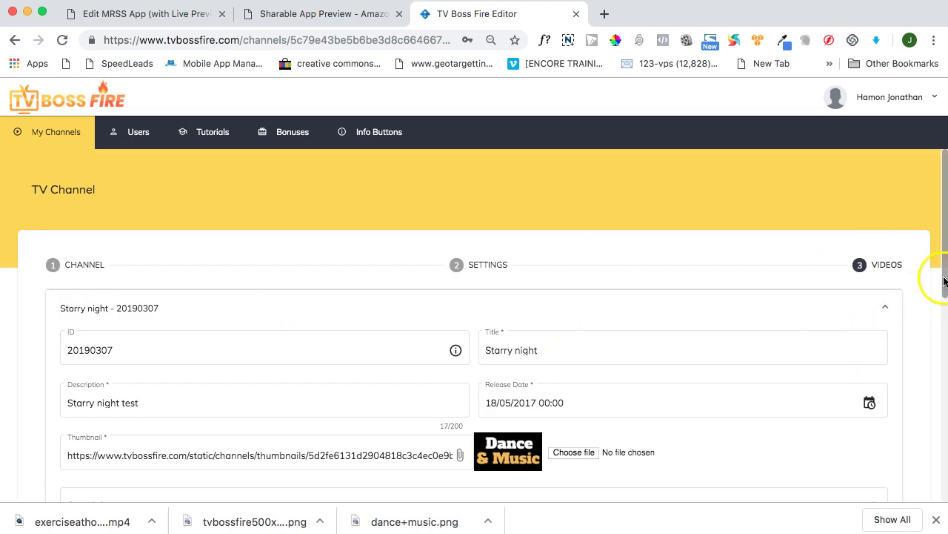
{"action": "left_click_drag", "start_coordinate": [945, 286], "coordinate": [946, 377]}
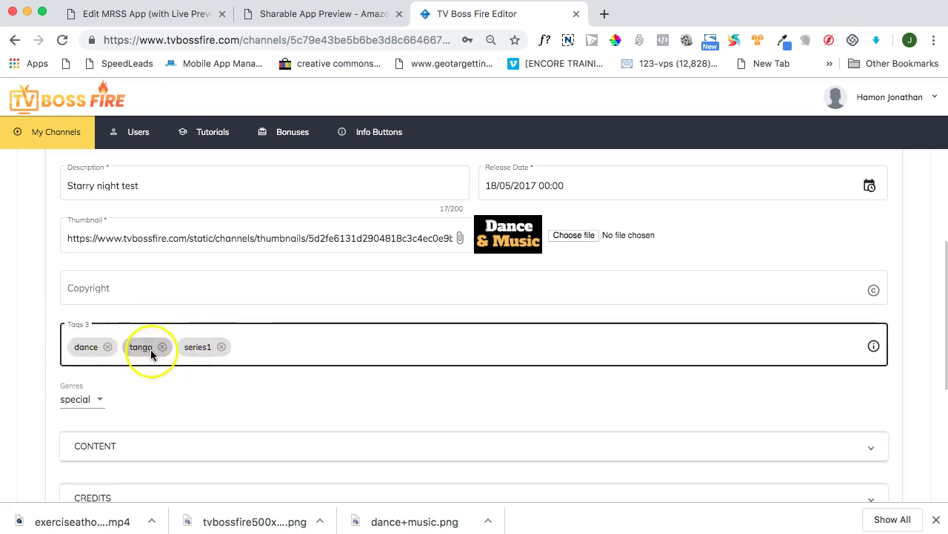
{"action": "left_click", "coordinate": [320, 370]}
{"action": "left_click", "coordinate": [321, 371]}
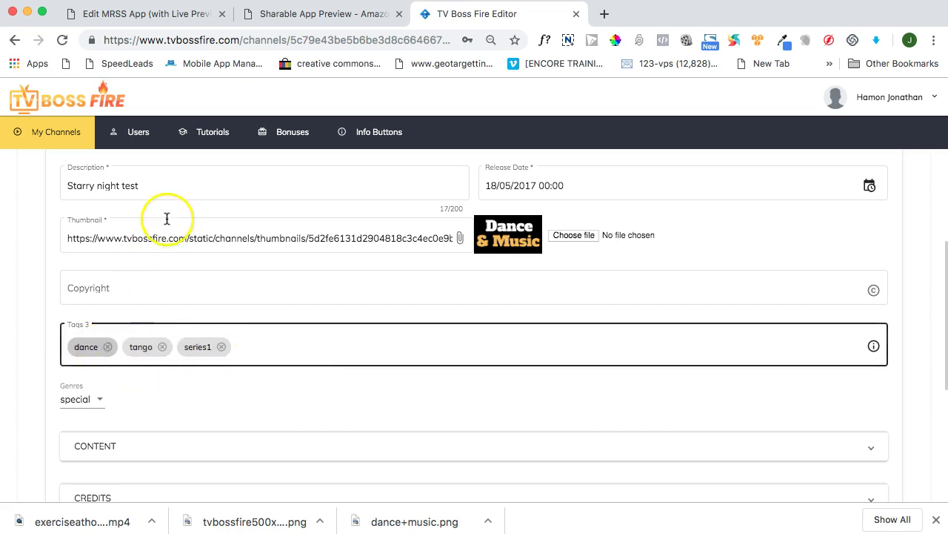
{"action": "left_click", "coordinate": [159, 19]}
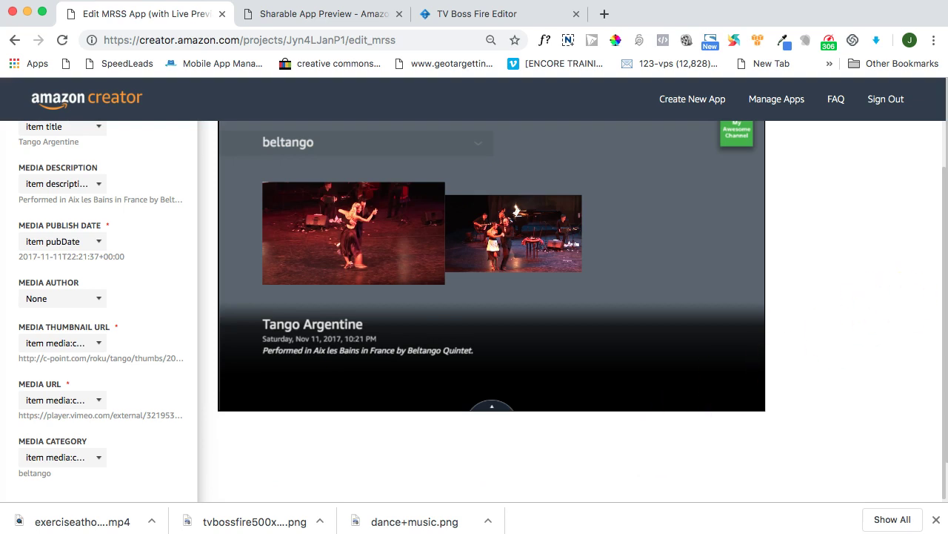
- Set the Media Publish Date mapping to None and dismiss the resulting published-date error
{"action": "scroll", "coordinate": [940, 364], "scroll_direction": "up", "scroll_amount": 2}
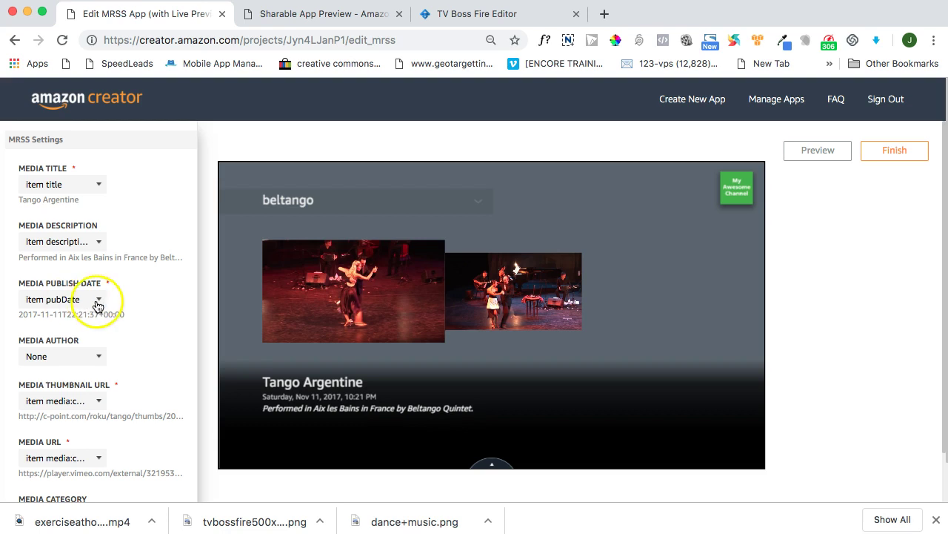
{"action": "left_click", "coordinate": [97, 300]}
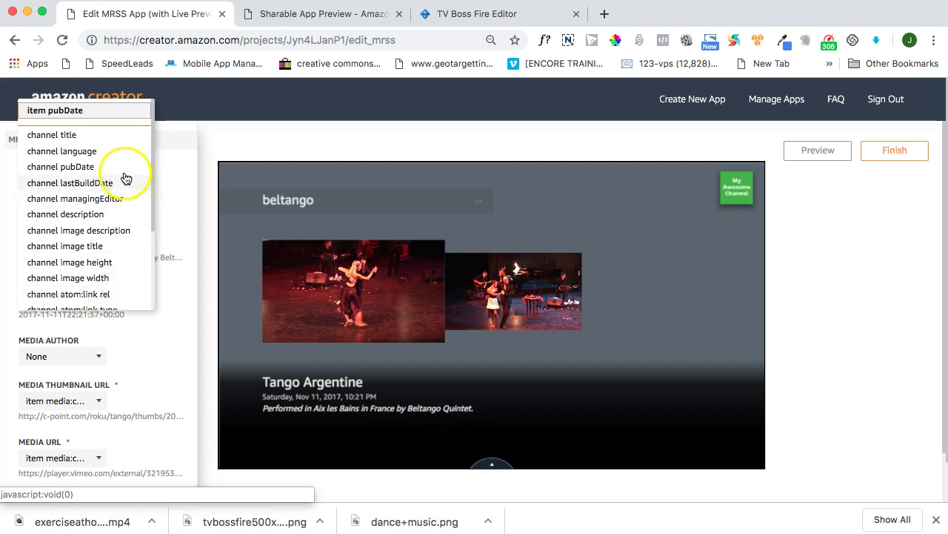
{"action": "left_click_drag", "start_coordinate": [153, 160], "coordinate": [149, 241]}
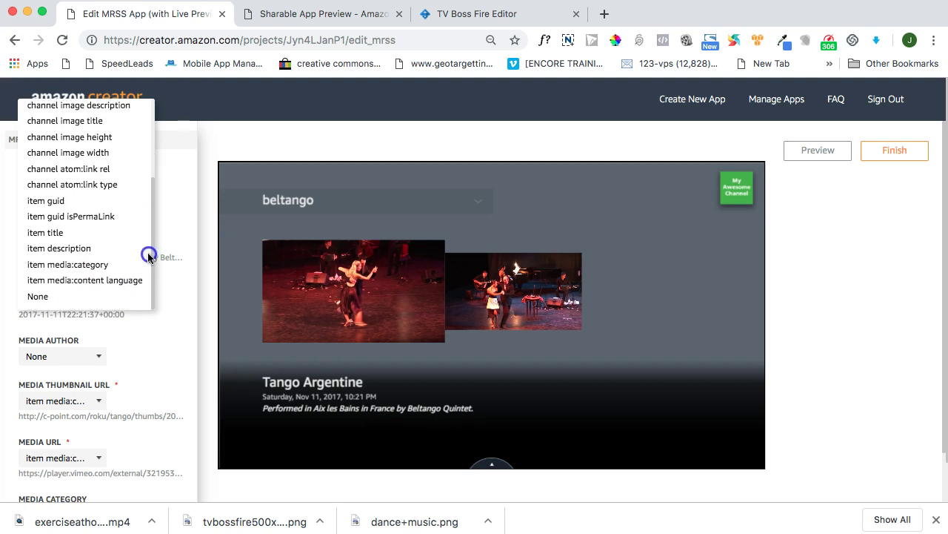
{"action": "left_click", "coordinate": [38, 296]}
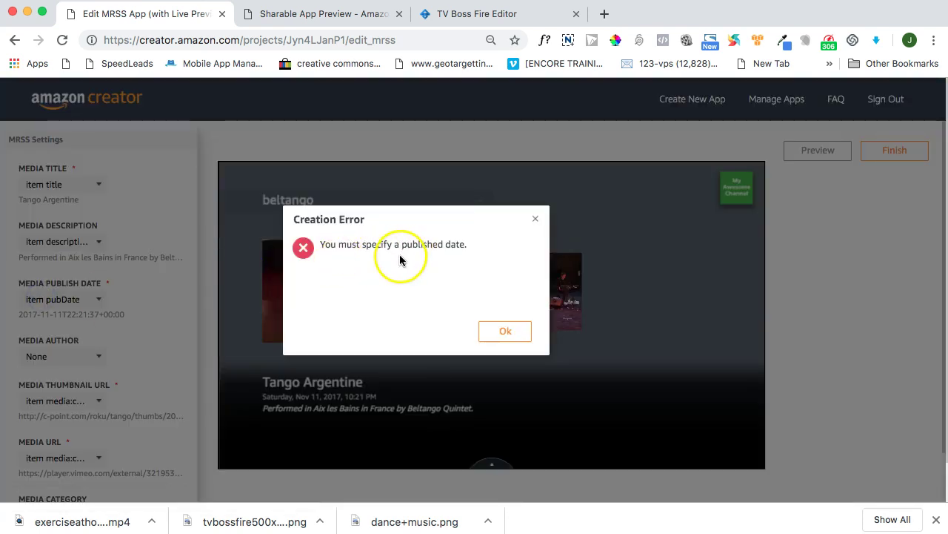
{"action": "left_click", "coordinate": [507, 333]}
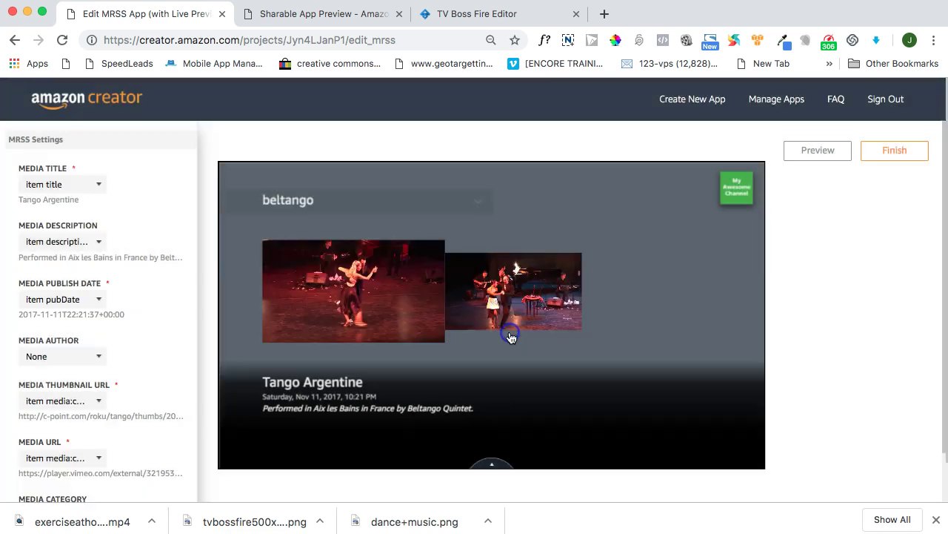
- Map Media Publish Date to channel pubDate (2019-04-03T17:18:33.354Z) after trying channel lastBuildDate
{"action": "left_click", "coordinate": [98, 301]}
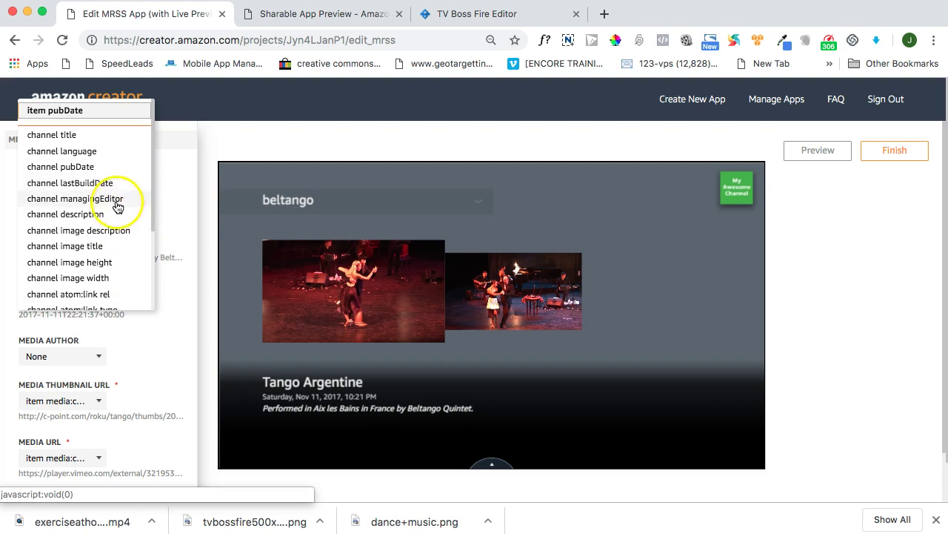
{"action": "left_click", "coordinate": [85, 188]}
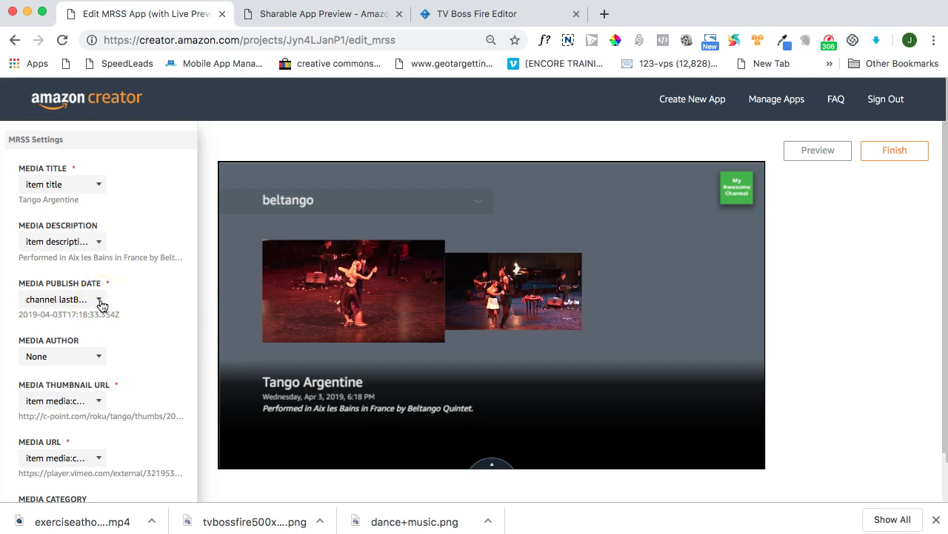
{"action": "left_click", "coordinate": [100, 301]}
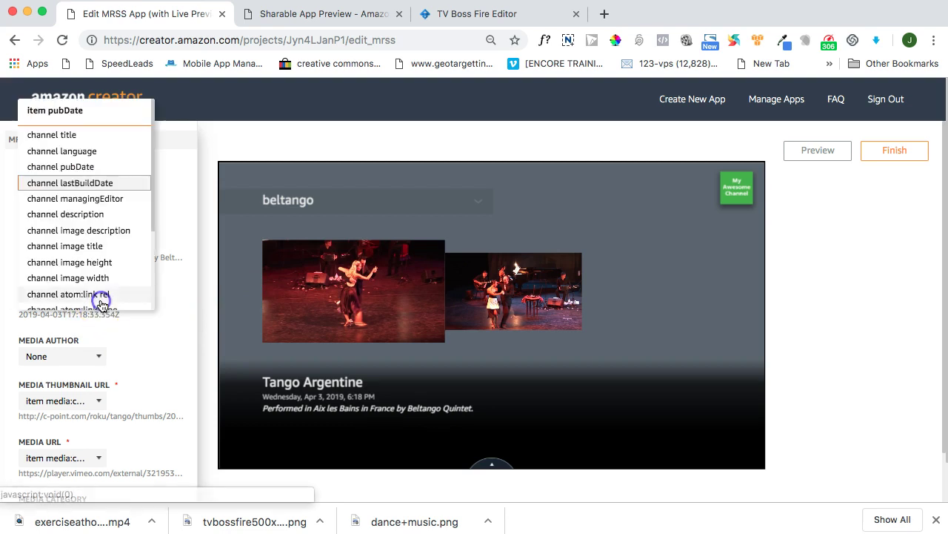
{"action": "left_click", "coordinate": [112, 185]}
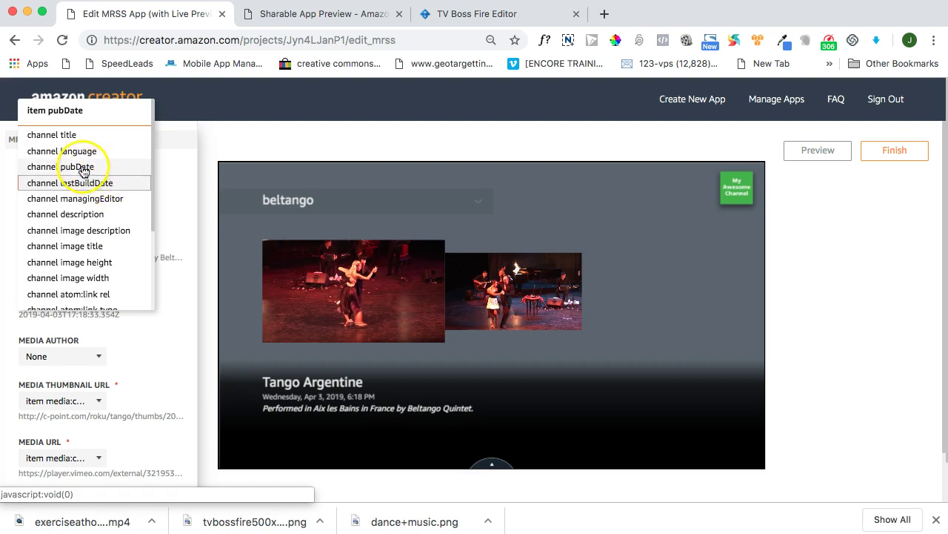
{"action": "left_click", "coordinate": [69, 168]}
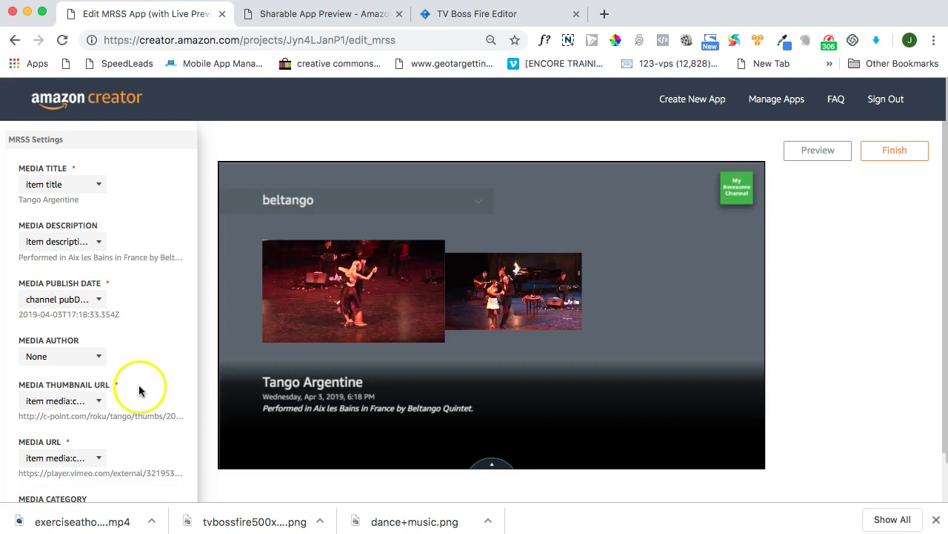
- Try channel image link and channel link for Media Thumbnail URL, then restore item media:content media:thumbnail url
{"action": "left_click", "coordinate": [100, 402]}
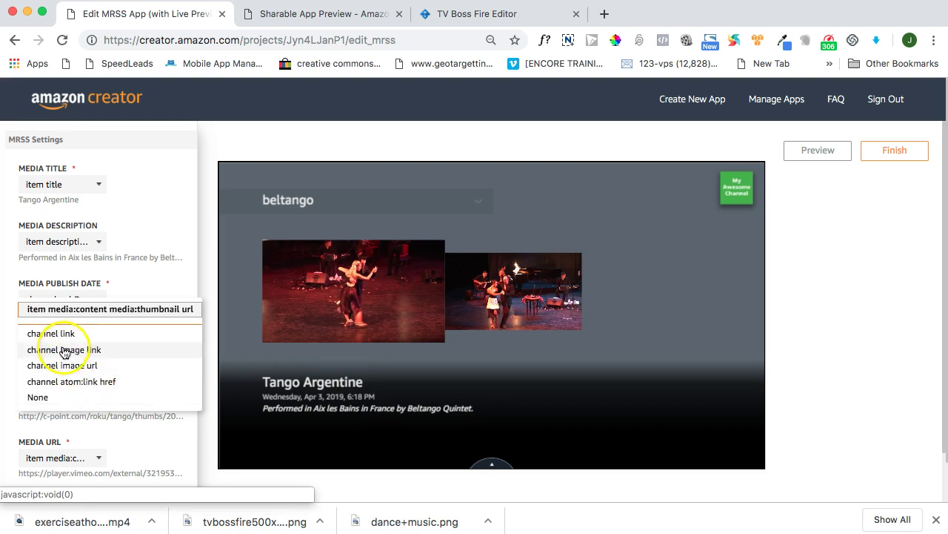
{"action": "left_click", "coordinate": [64, 350]}
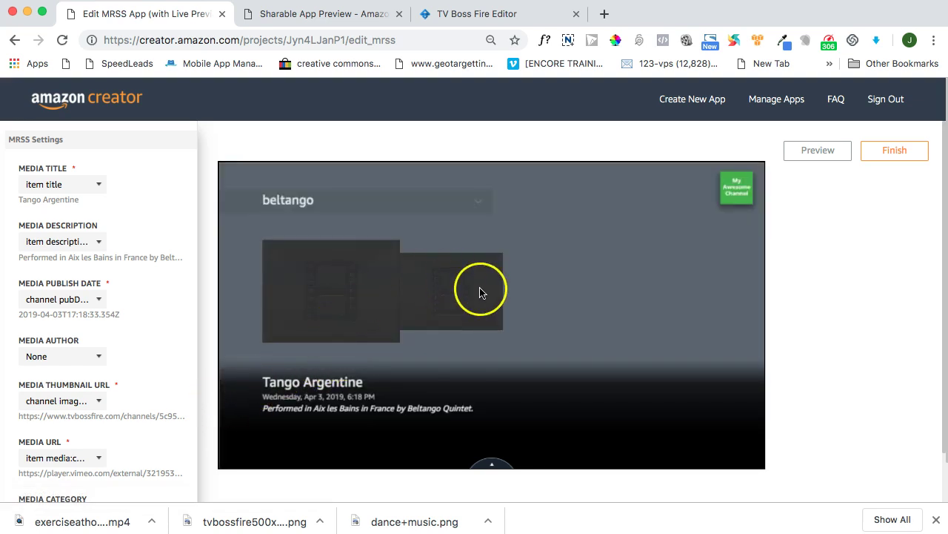
{"action": "left_click", "coordinate": [99, 404]}
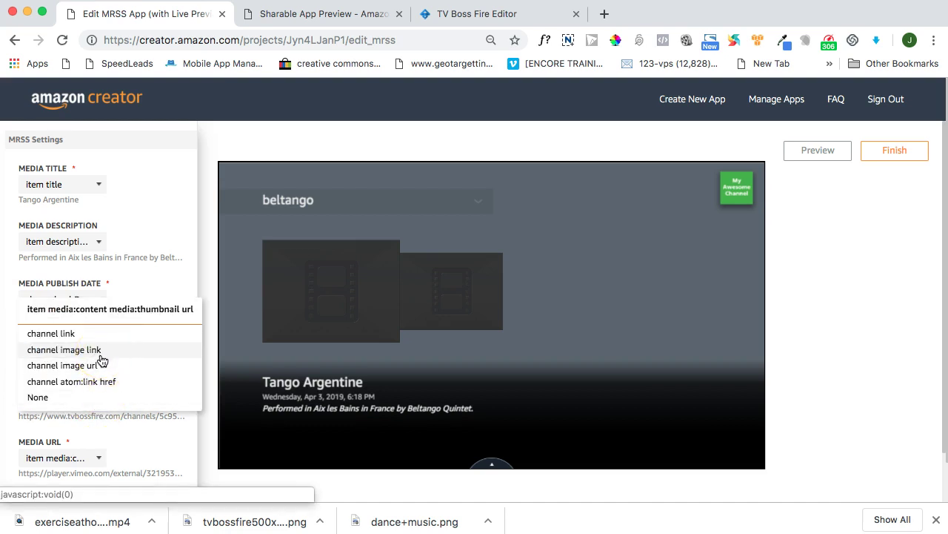
{"action": "left_click", "coordinate": [74, 333]}
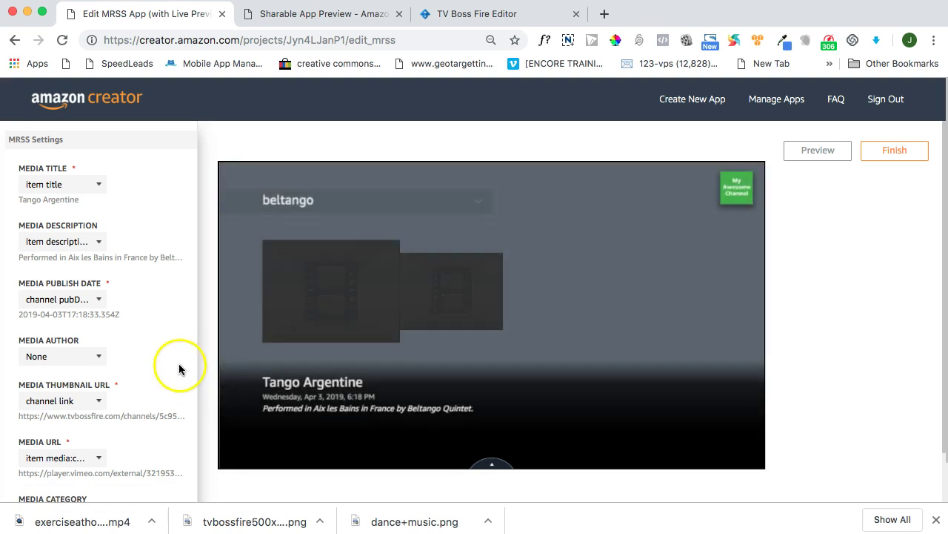
{"action": "left_click", "coordinate": [99, 401]}
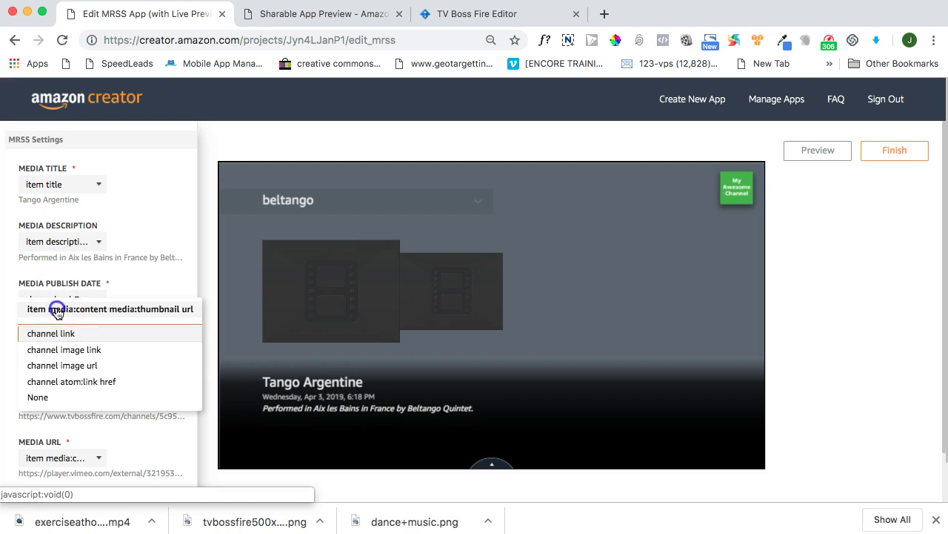
{"action": "left_click", "coordinate": [58, 311]}
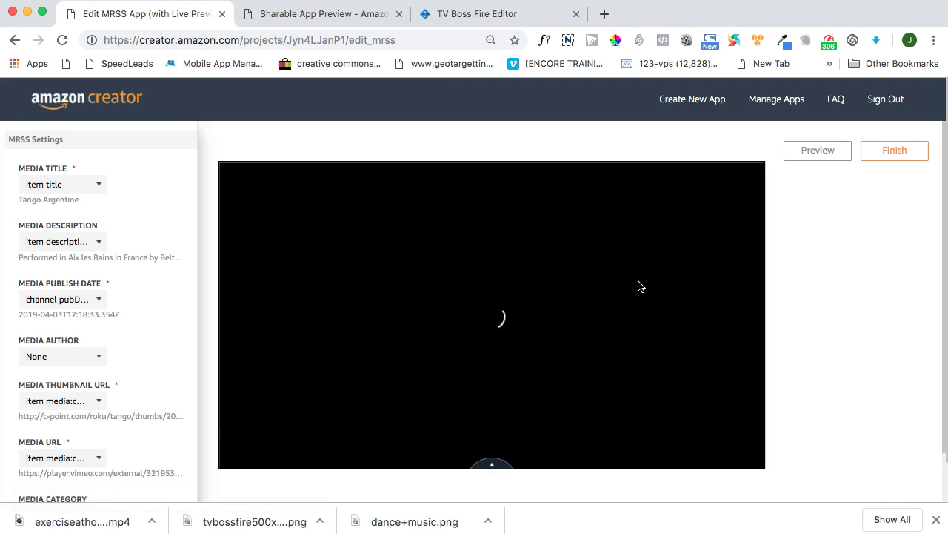
{"action": "left_click", "coordinate": [680, 289]}
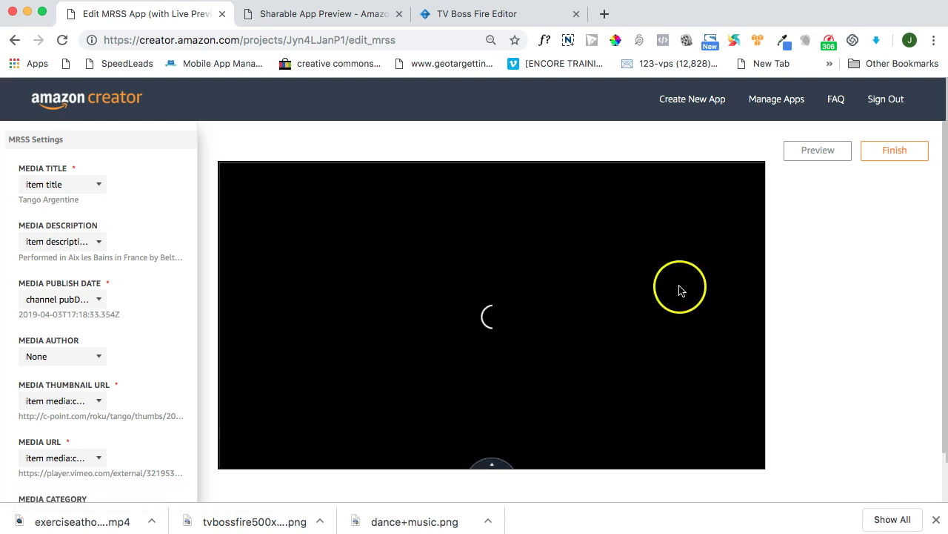
{"action": "left_click", "coordinate": [895, 290]}
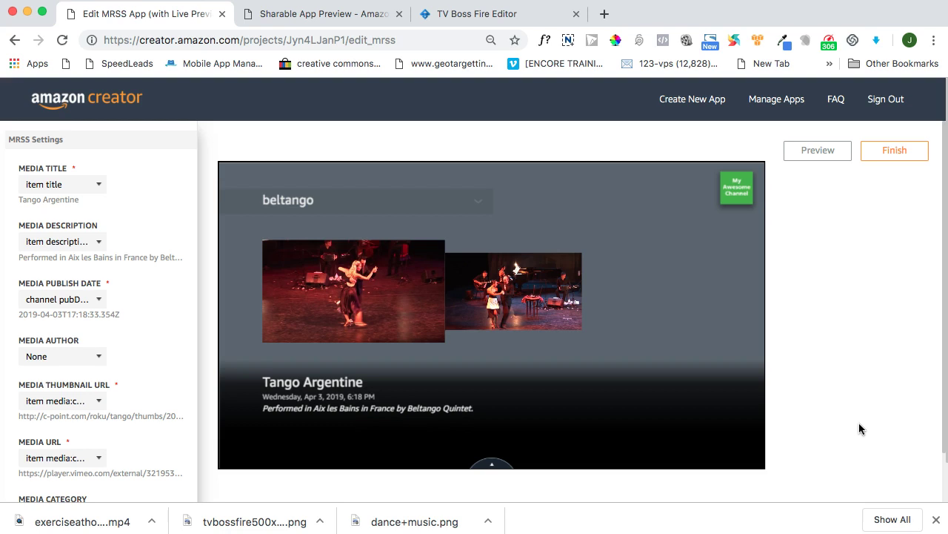
{"action": "left_click", "coordinate": [620, 415]}
- Finish the MRSS app, then view Dance and Music's Channel step with its Roku and Fire TV feeds
{"action": "left_click", "coordinate": [894, 151]}
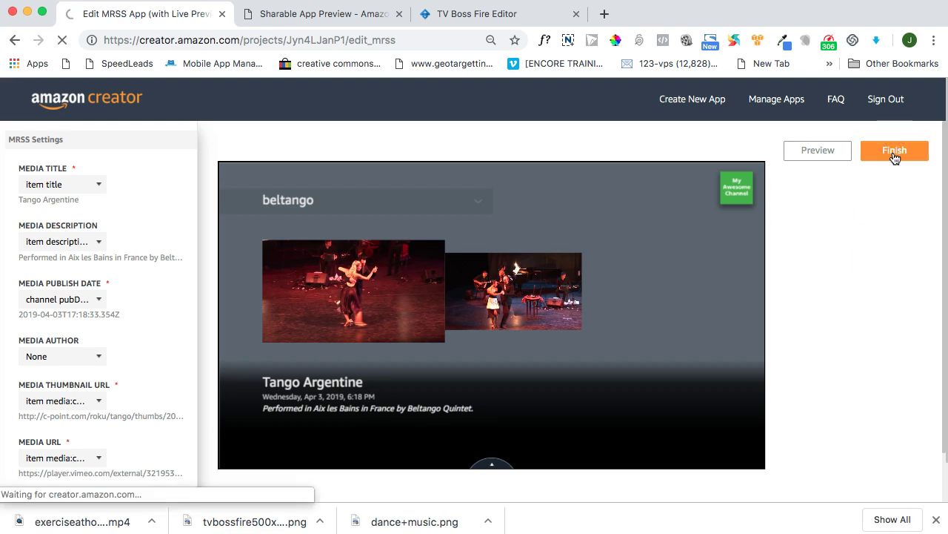
{"action": "left_click", "coordinate": [470, 16]}
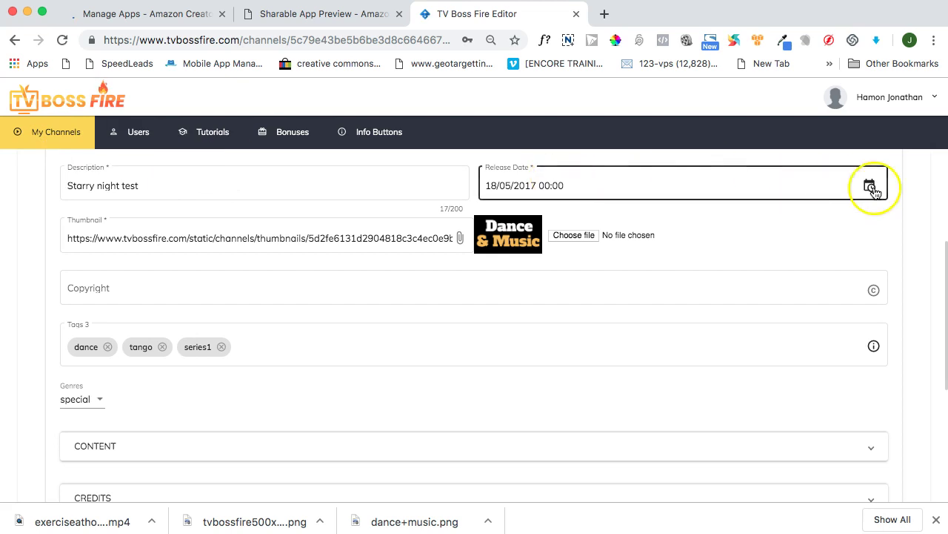
{"action": "scroll", "coordinate": [947, 215], "scroll_direction": "up", "scroll_amount": 3}
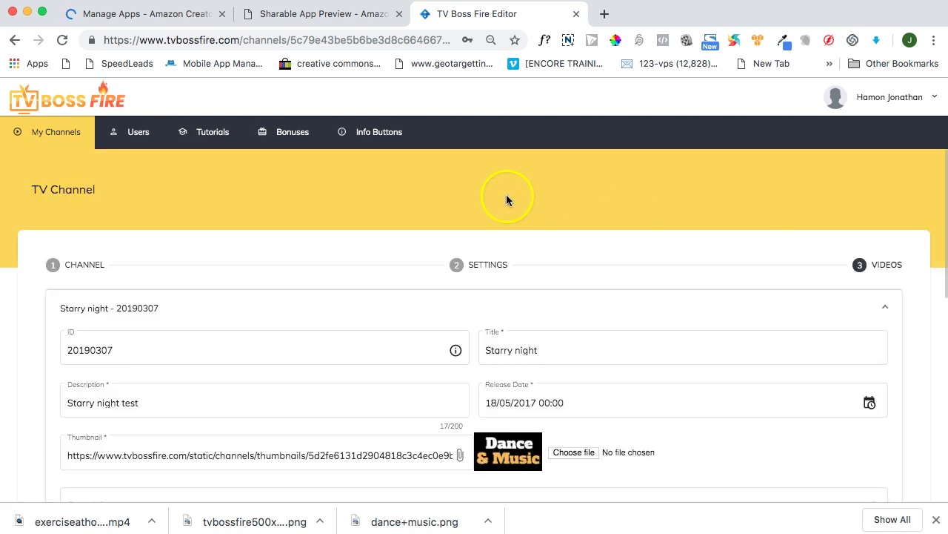
{"action": "left_click", "coordinate": [83, 266]}
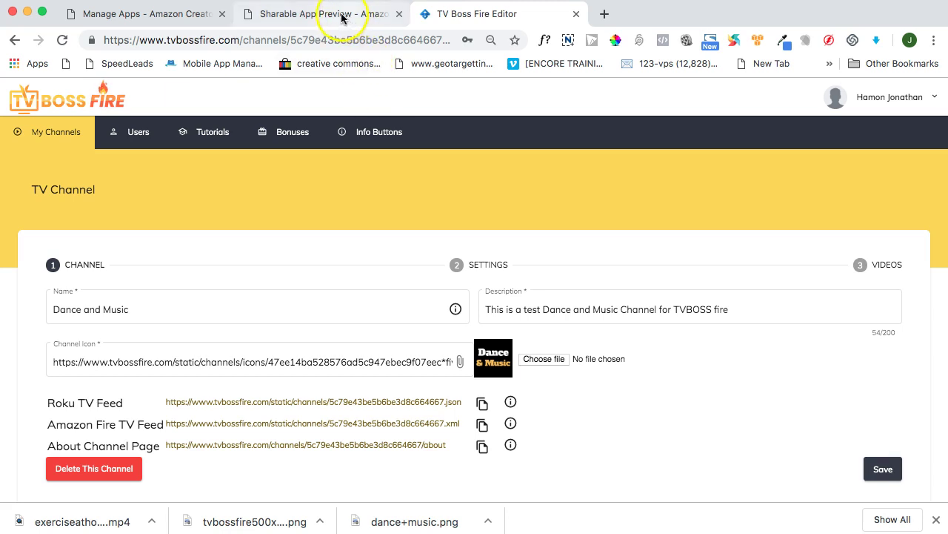
- Return to Manage Apps and scroll to the Dance and Music, TVBOSS Import and test apps
{"action": "left_click", "coordinate": [179, 13]}
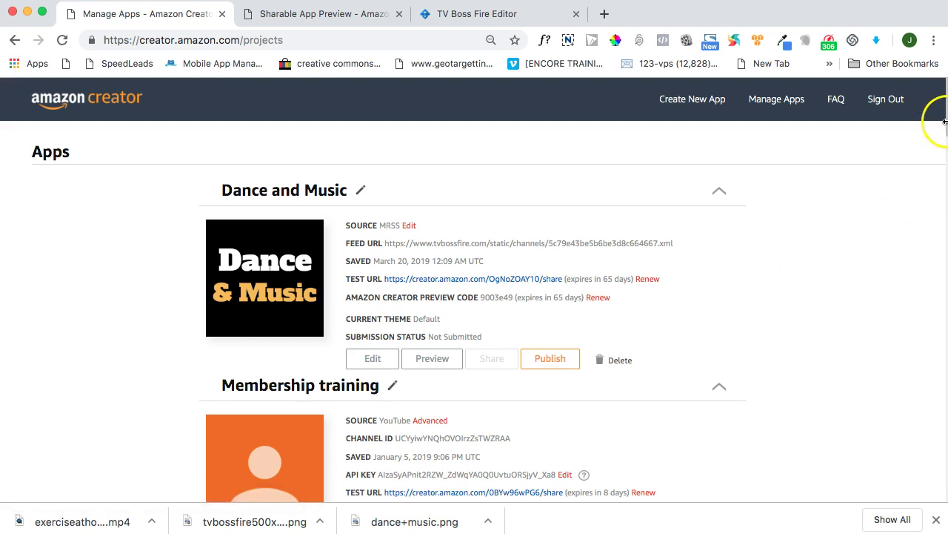
{"action": "left_click_drag", "start_coordinate": [946, 131], "coordinate": [925, 229]}
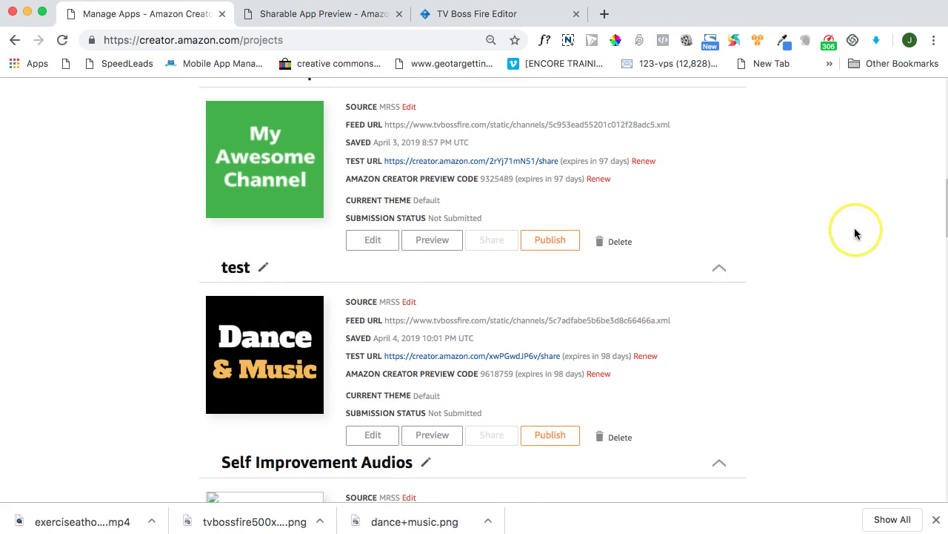